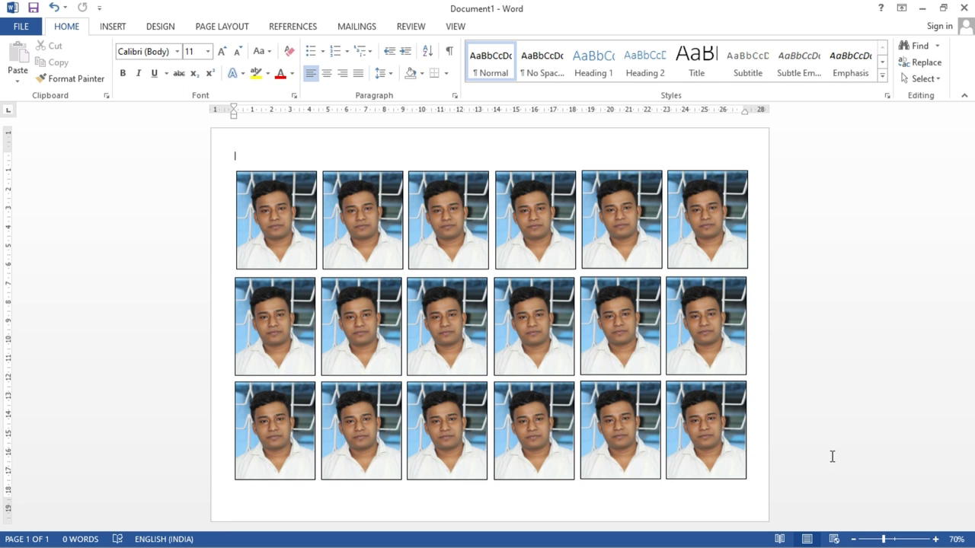
Step: Leave the finished 18-photo example sheet and open a new blank document
left_click(832, 456)
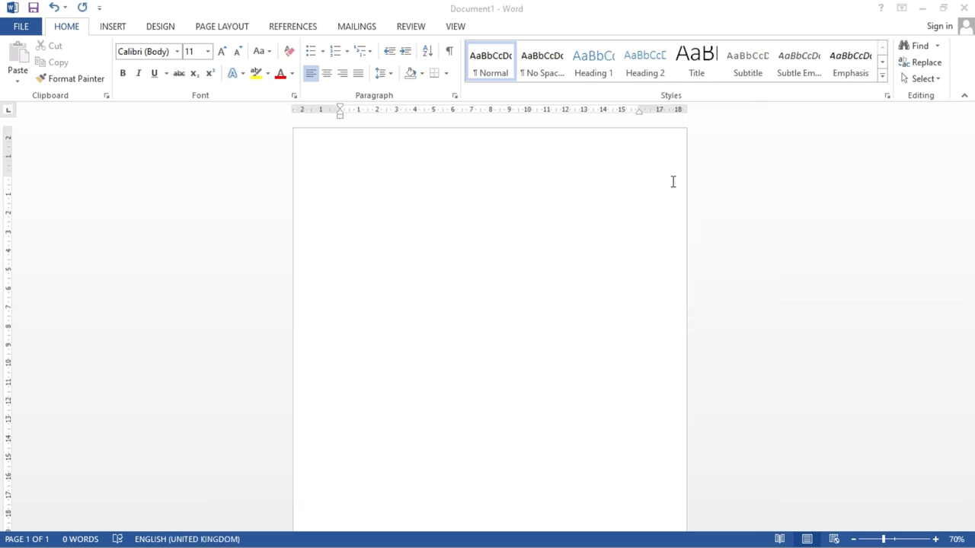
Step: Make the blank page landscape with Narrow 1.27 cm margins on all sides
left_click(673, 181)
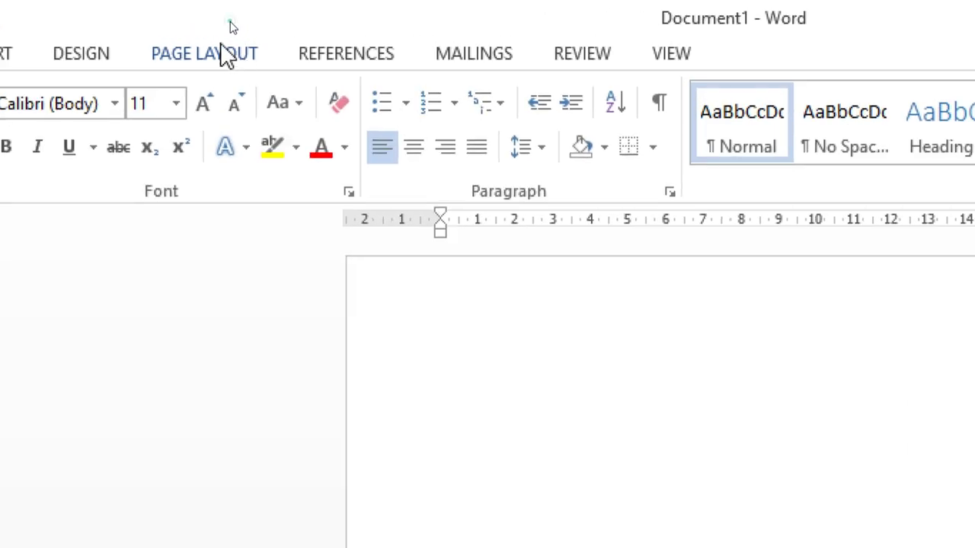
left_click(232, 27)
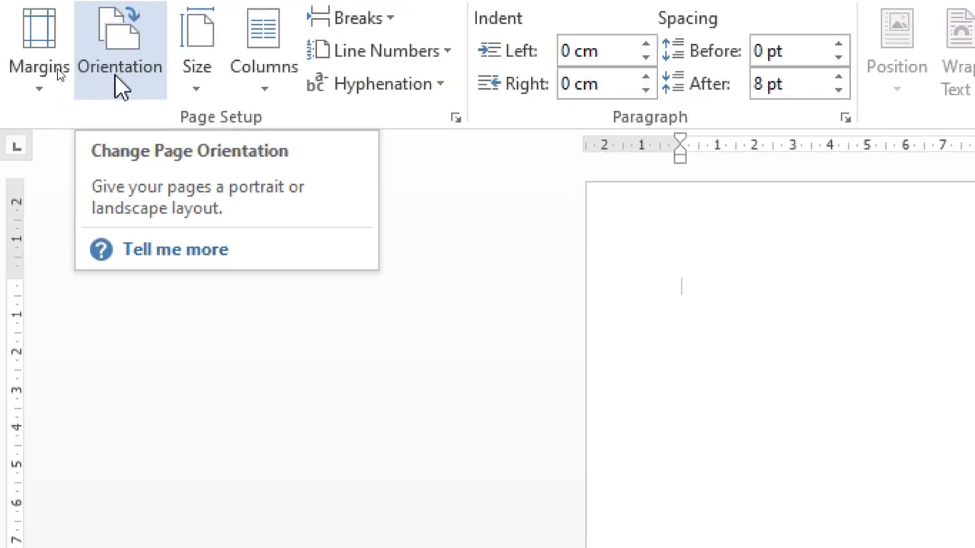
left_click(115, 75)
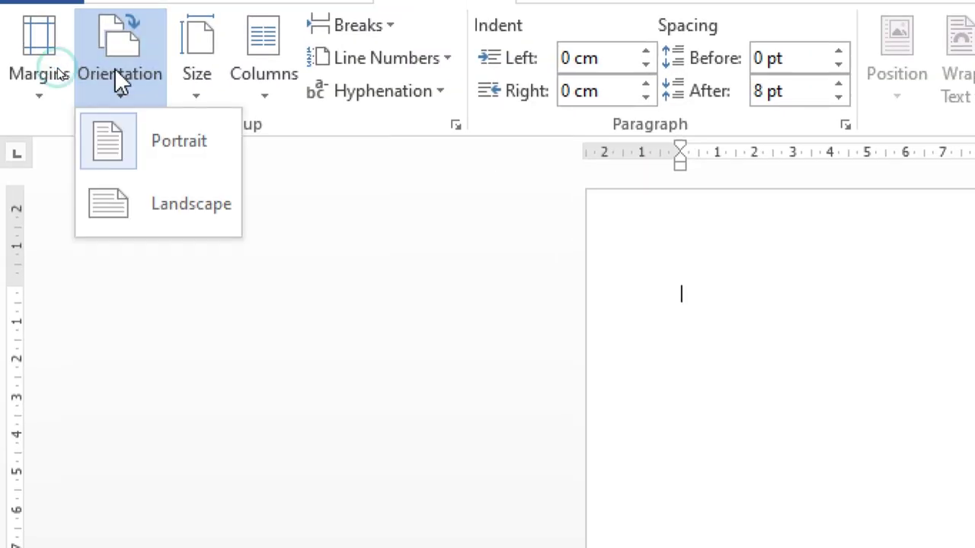
left_click(167, 212)
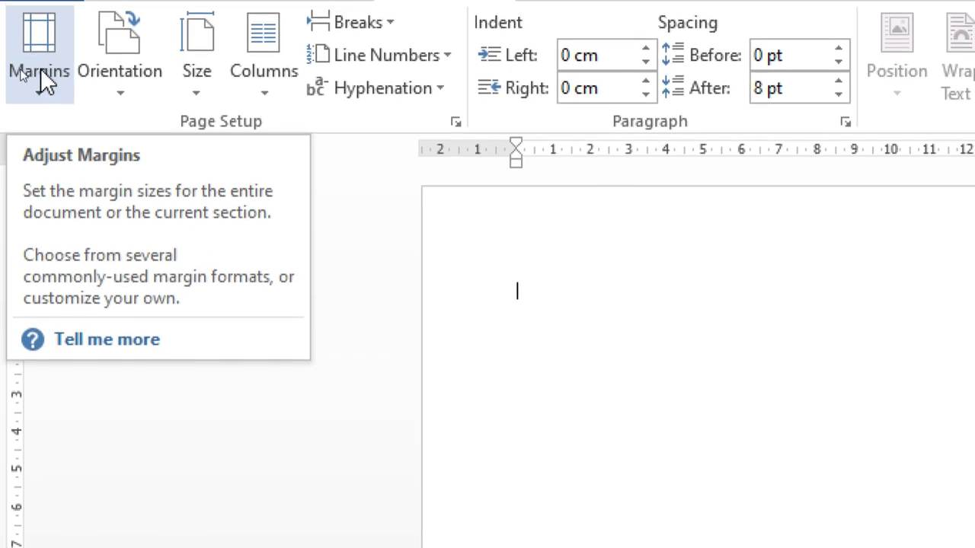
left_click(40, 68)
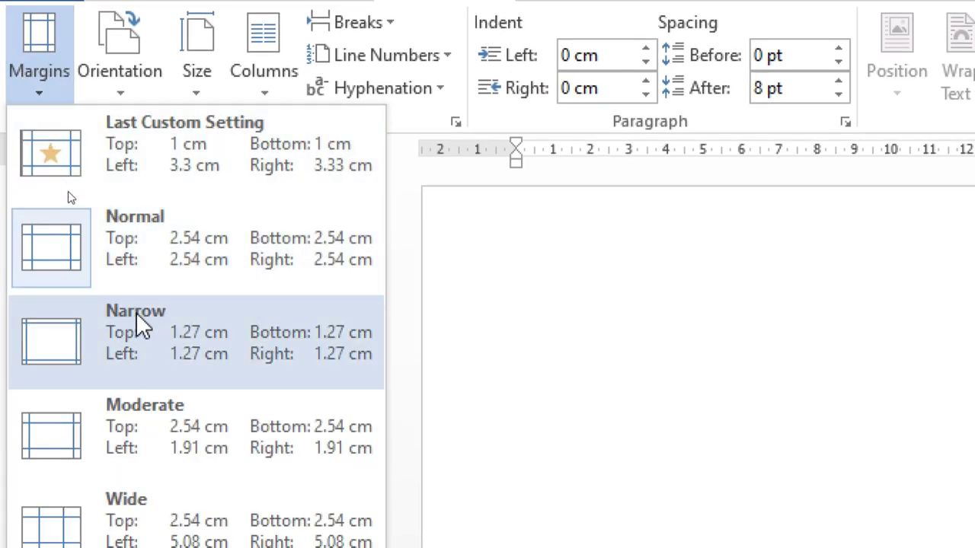
left_click(137, 322)
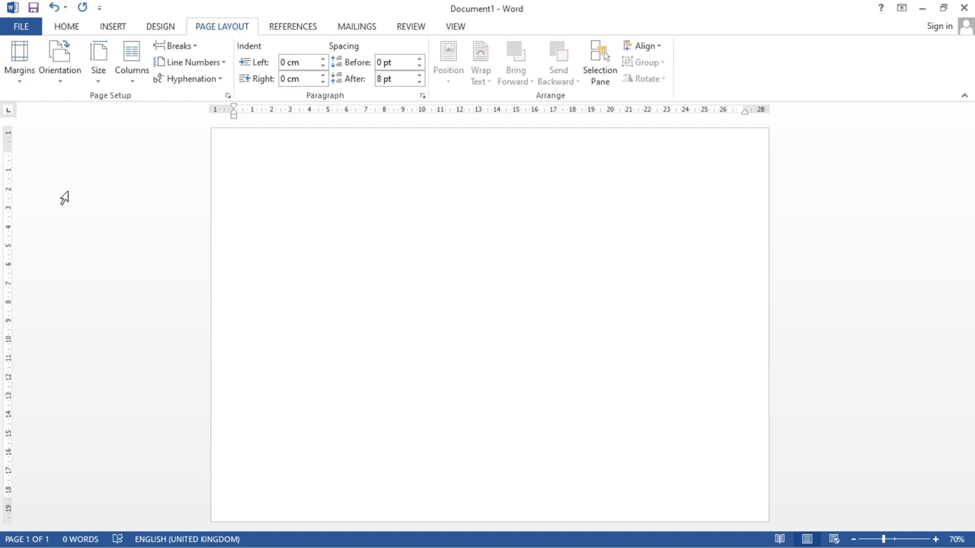
Step: Insert the first photo in Downloads, the blue-background portrait, onto the page
left_click(122, 32)
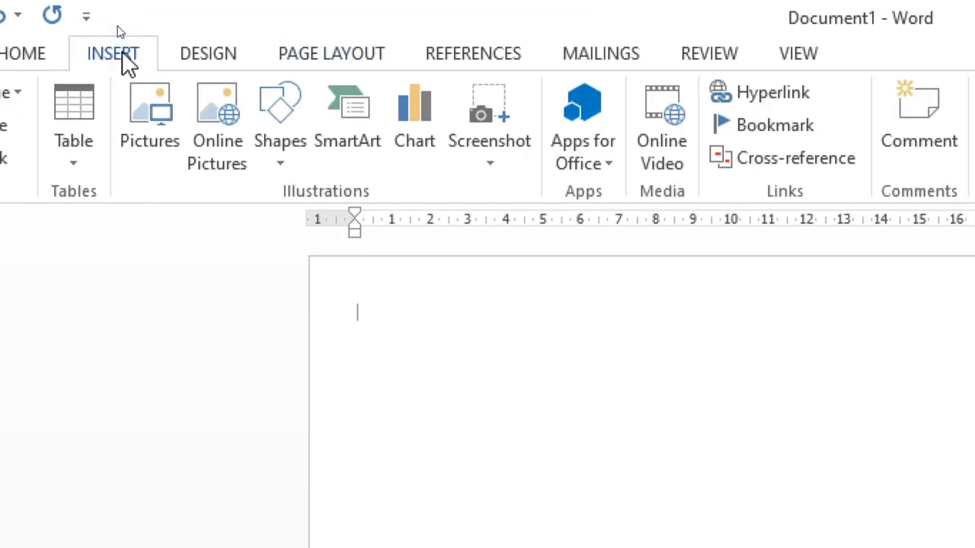
left_click(163, 124)
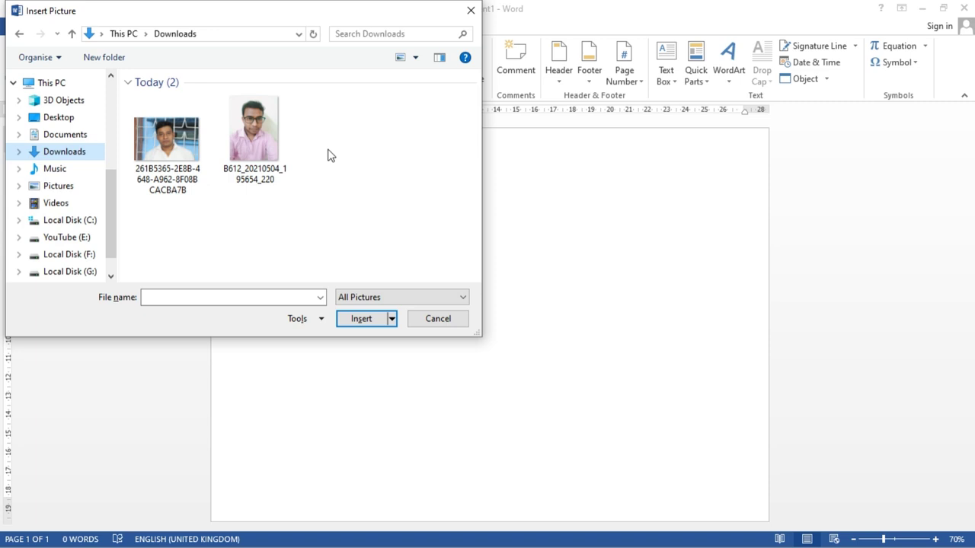
left_click(189, 155)
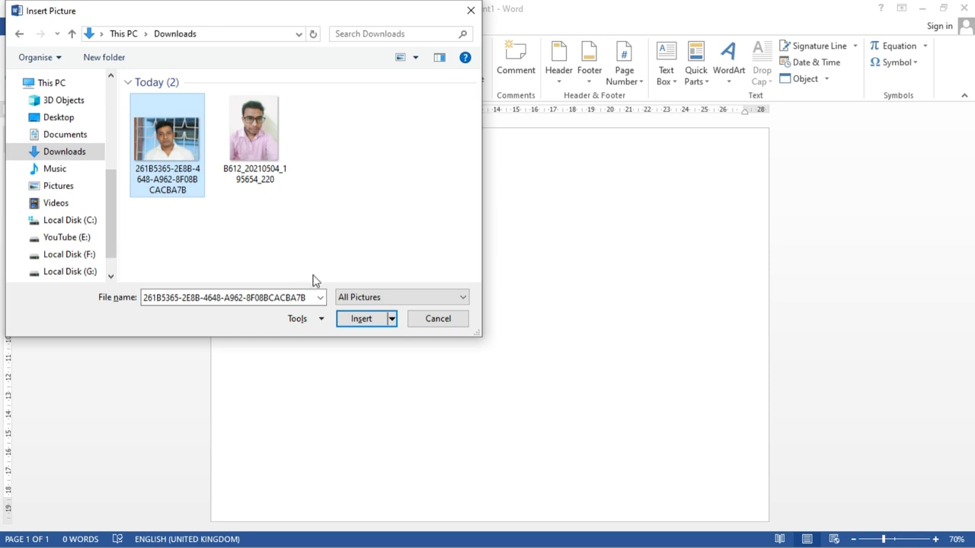
left_click(359, 320)
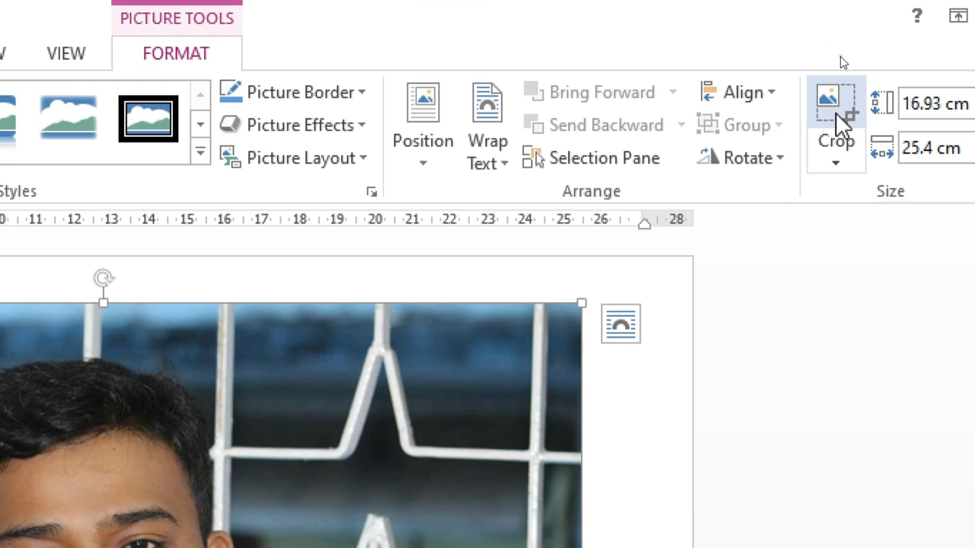
Step: Crop the photo's left and right edges to a 16.93 × 13.88 cm portrait
left_click(838, 114)
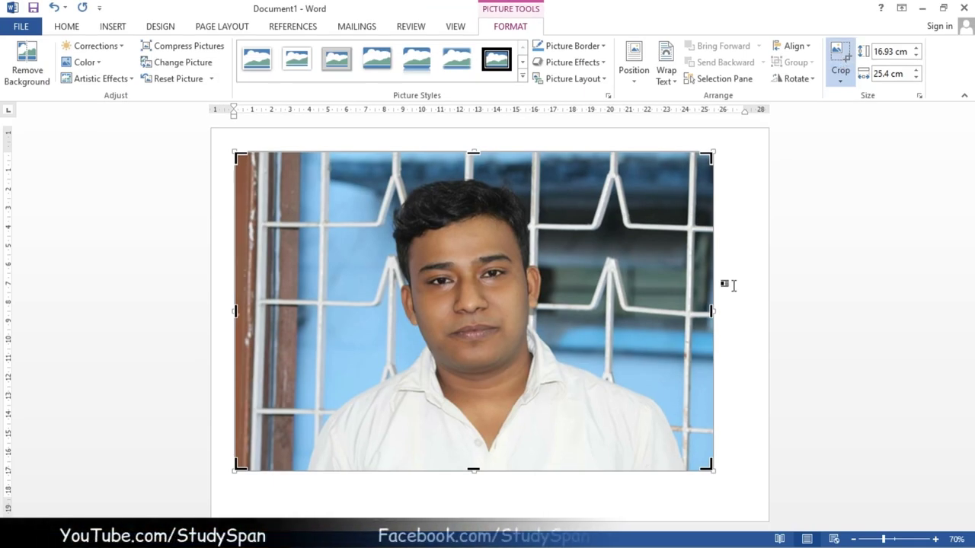
left_click_drag(711, 311, 613, 312)
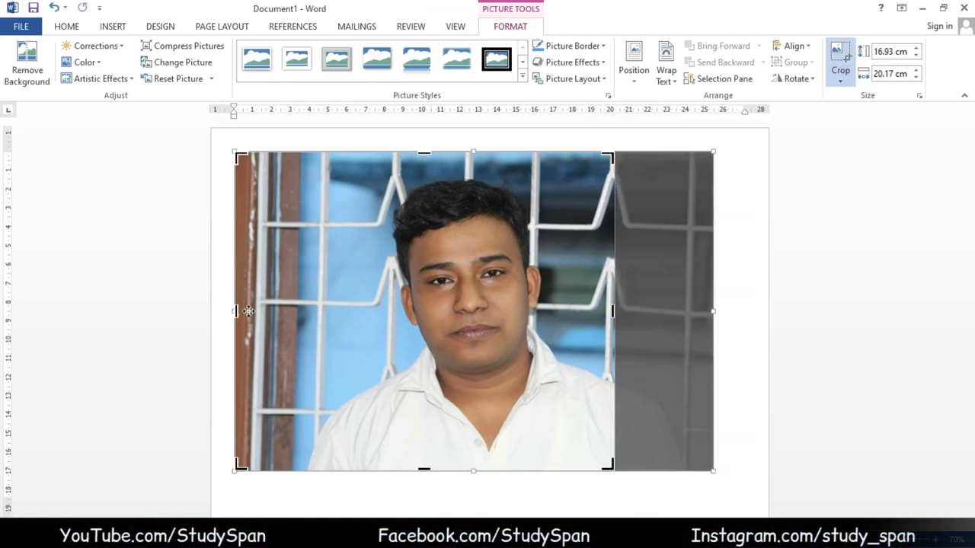
left_click_drag(248, 311, 347, 312)
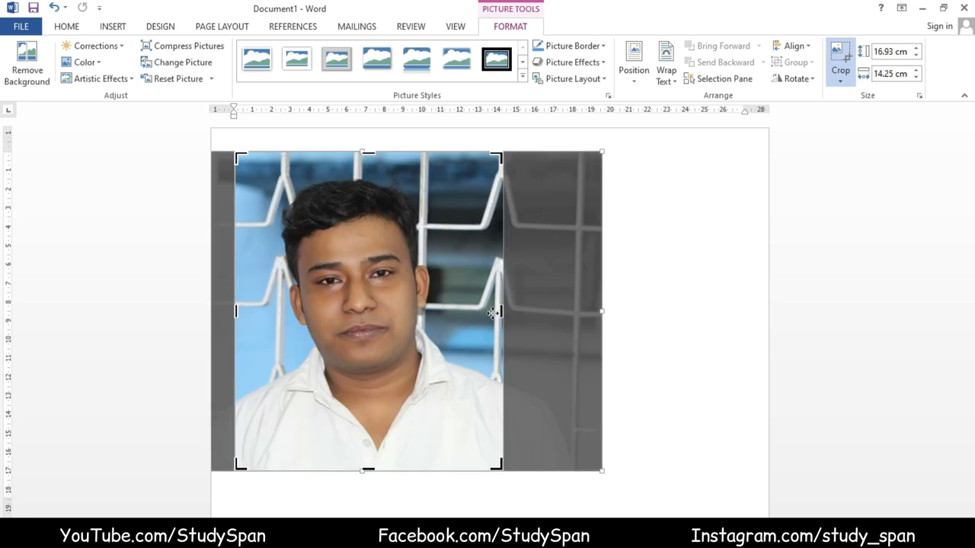
left_click_drag(500, 311, 496, 311)
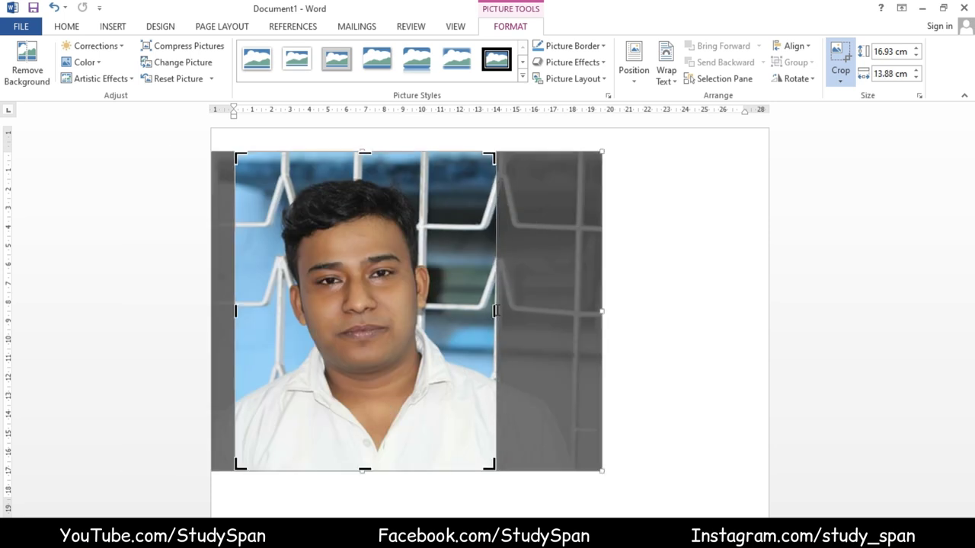
left_click(497, 310)
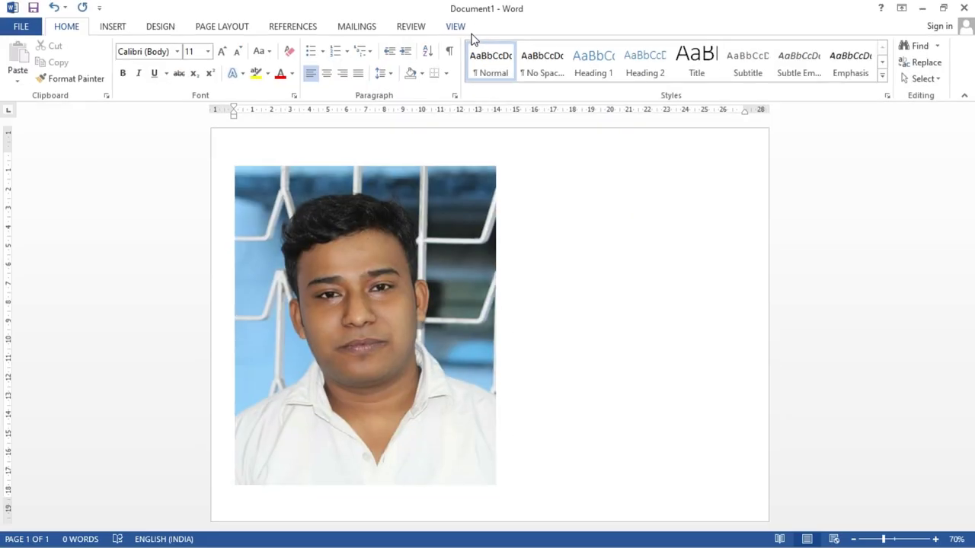
Step: Set the cropped photo's Picture Border weight to ½ pt
left_click(413, 220)
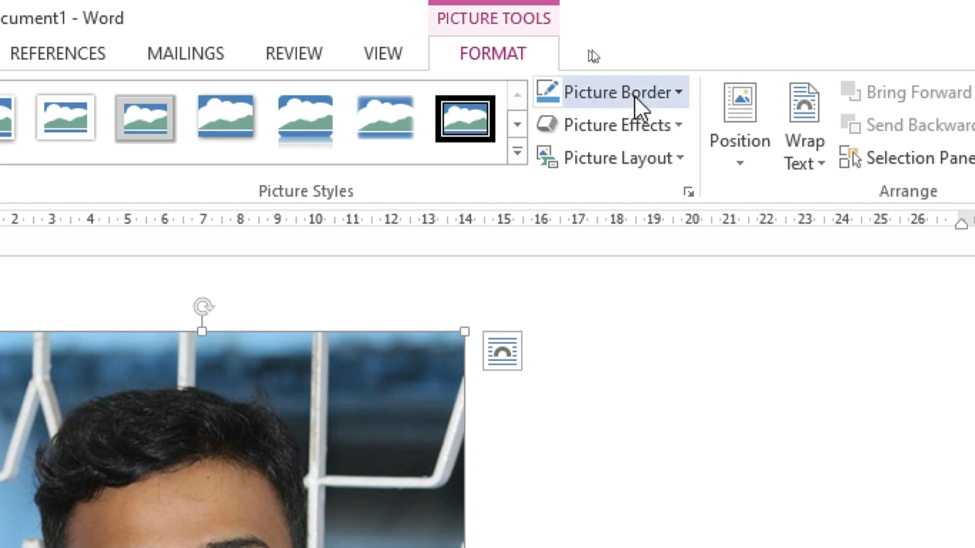
left_click(679, 98)
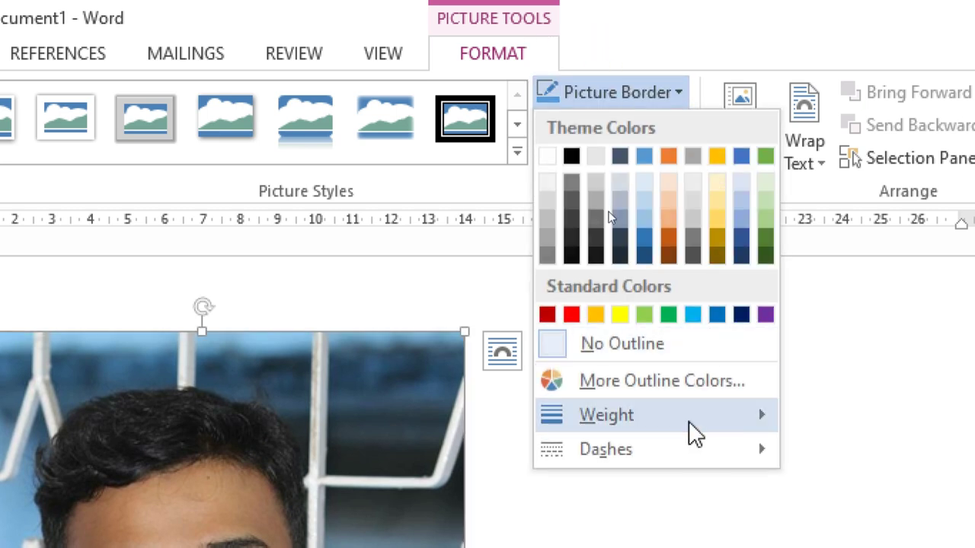
mouse_move(550, 415)
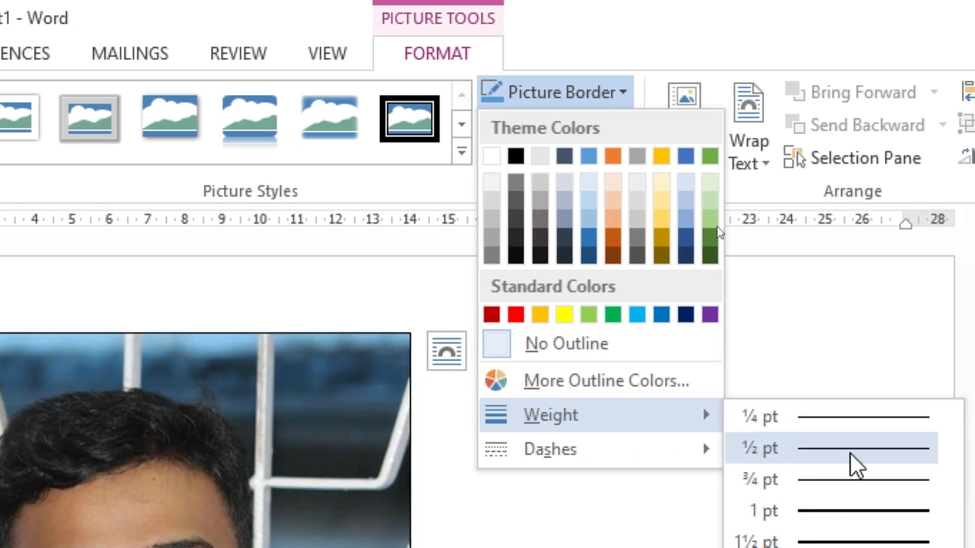
left_click(853, 456)
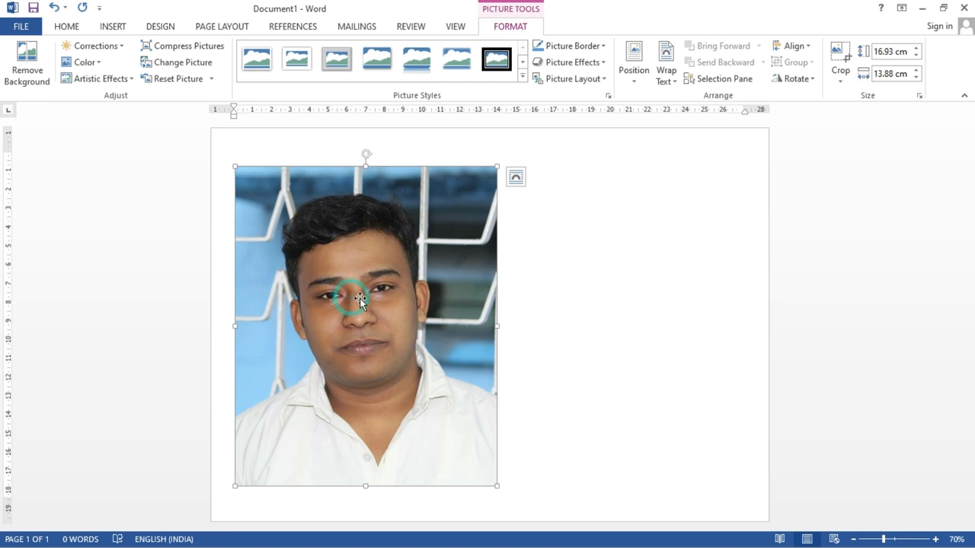
left_click_drag(352, 299, 537, 302)
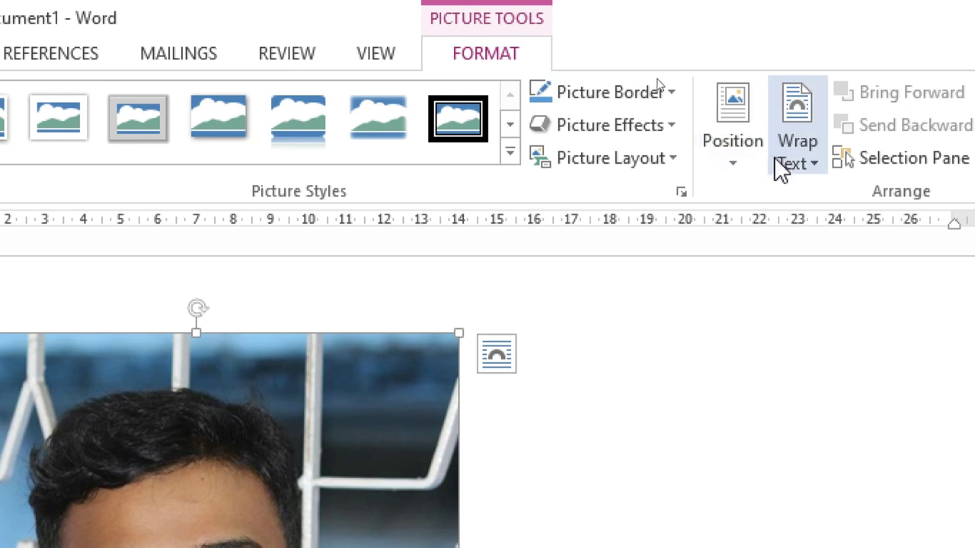
Step: Apply Tight wrapping and resize the photo to 5.15 × 4.23 cm at the top-left corner
left_click(801, 164)
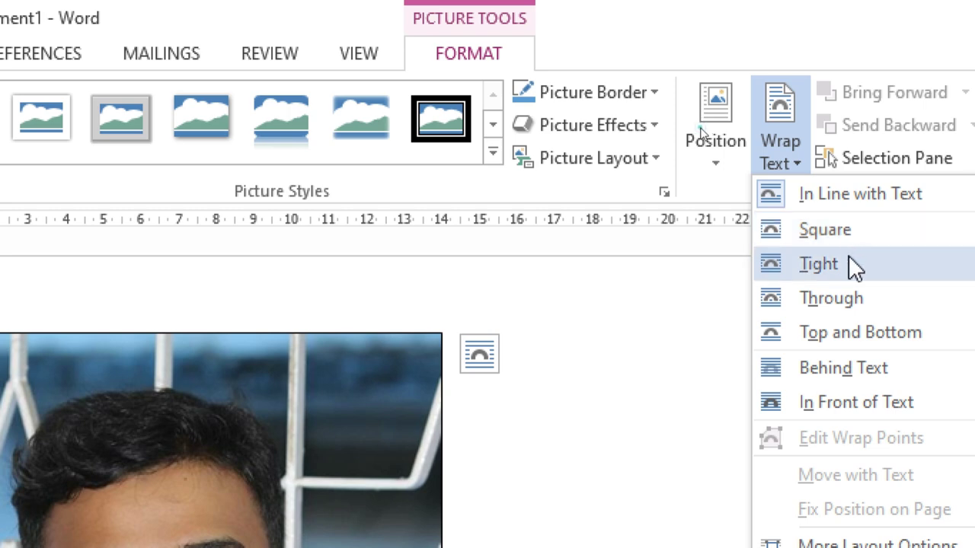
left_click(851, 263)
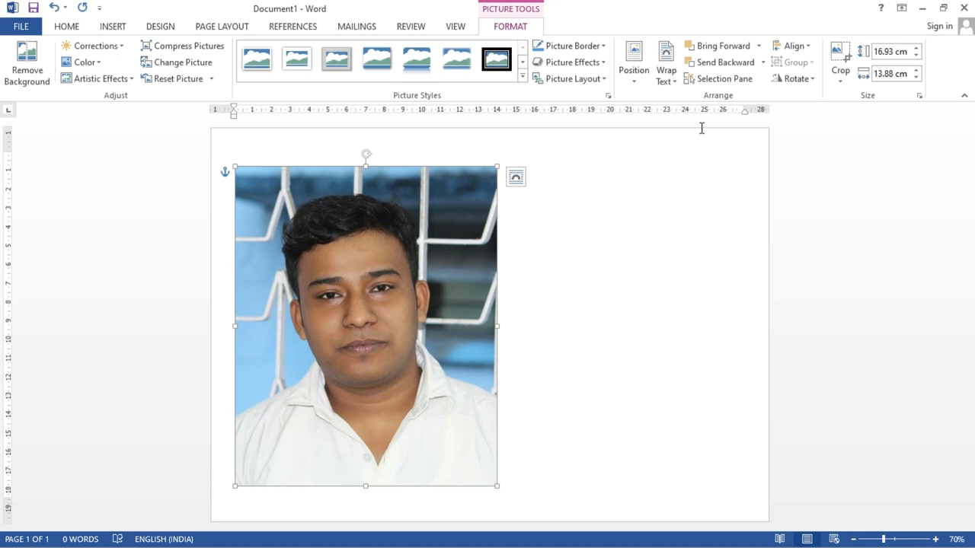
mouse_move(460, 300)
left_mouse_down()
mouse_move(556, 299)
mouse_move(417, 283)
left_mouse_up()
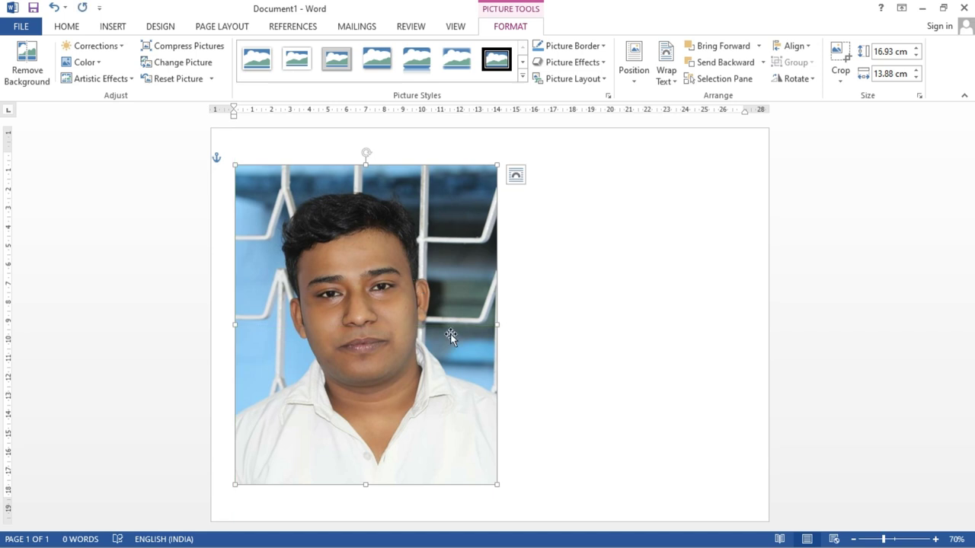
mouse_move(496, 484)
left_mouse_down()
mouse_move(341, 323)
mouse_move(302, 264)
left_mouse_up()
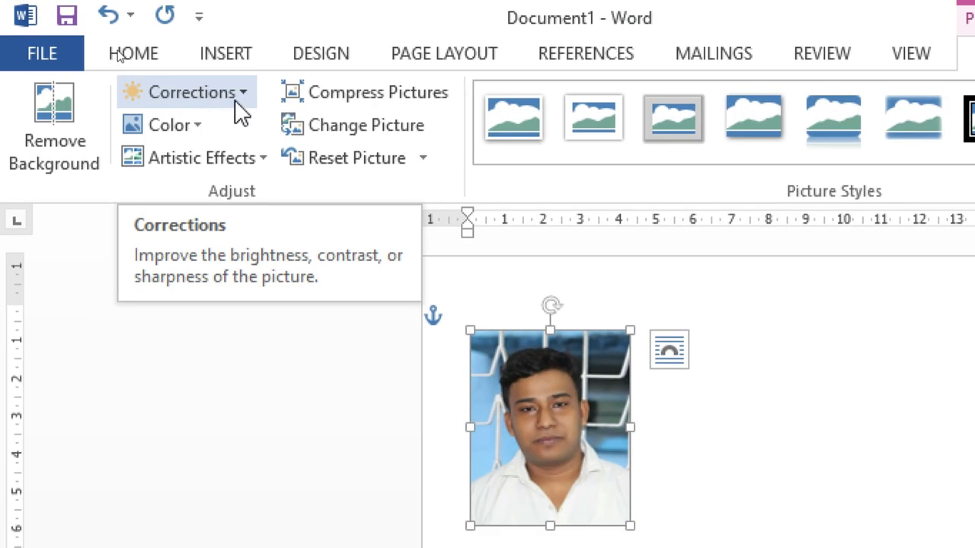
left_click(233, 105)
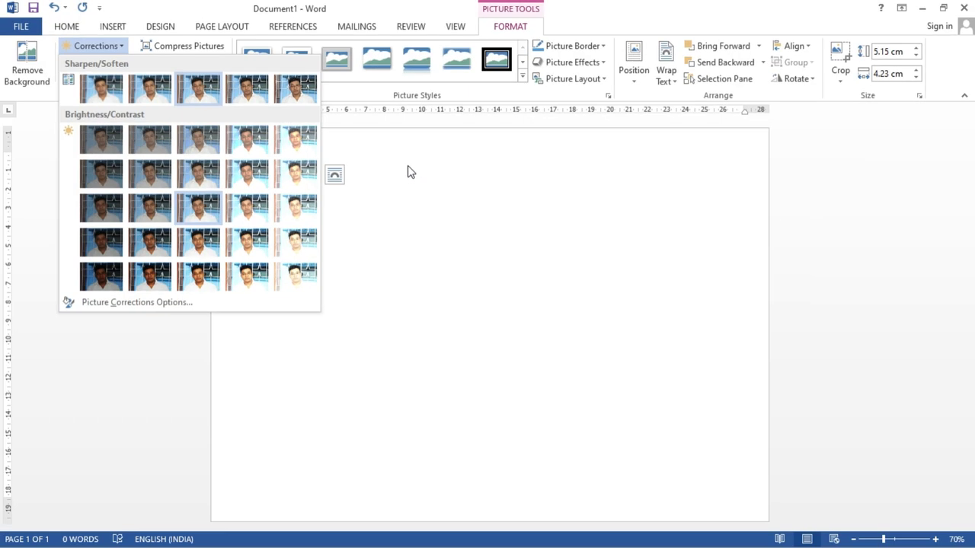
left_click(150, 97)
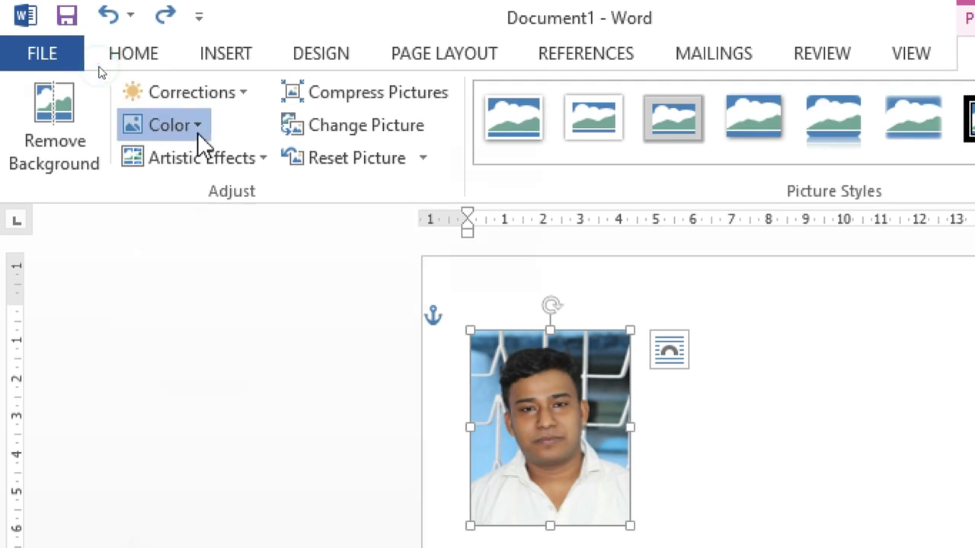
left_click(200, 137)
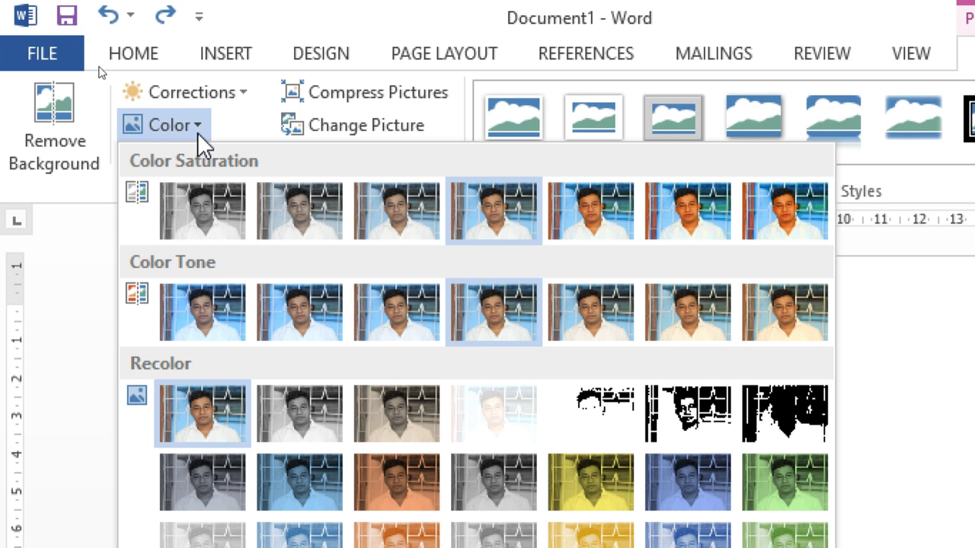
left_click(202, 210)
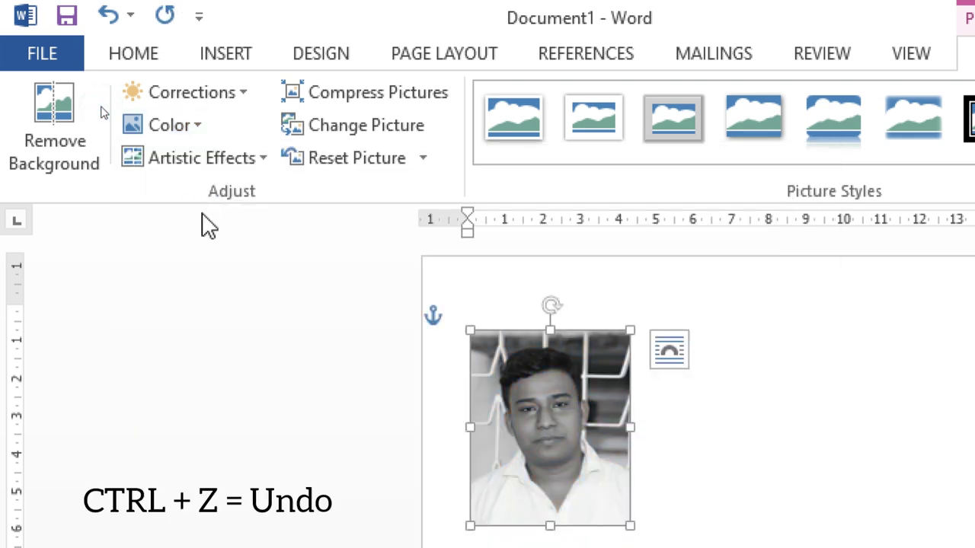
key("ctrl+z")
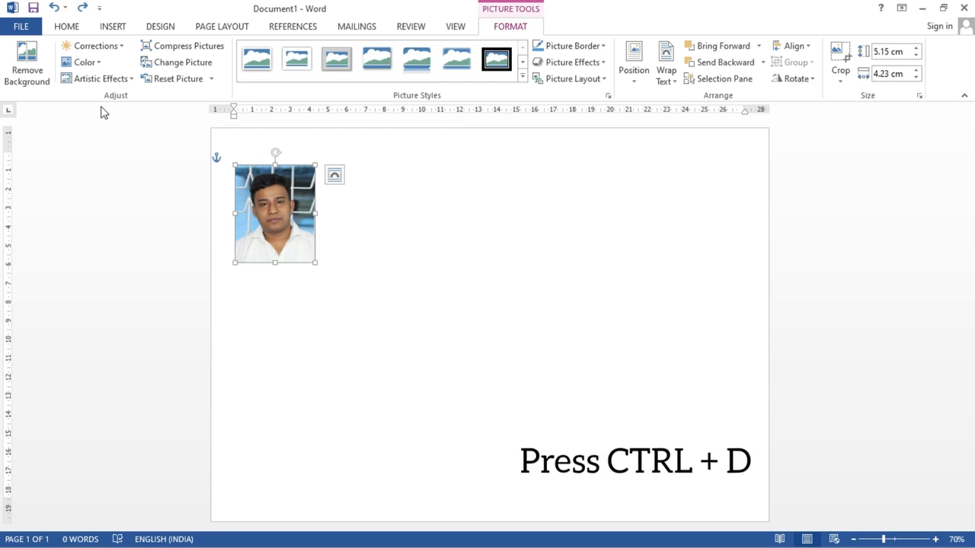
Step: Duplicate the photo with Ctrl+D repeatedly, placing each copy to the right to form a six-photo row
key("ctrl+d")
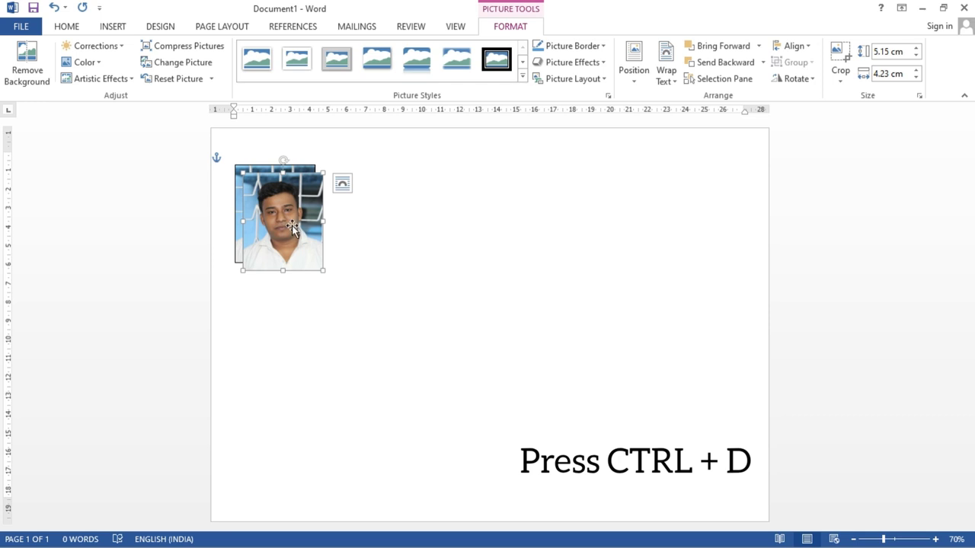
left_click_drag(293, 225, 371, 219)
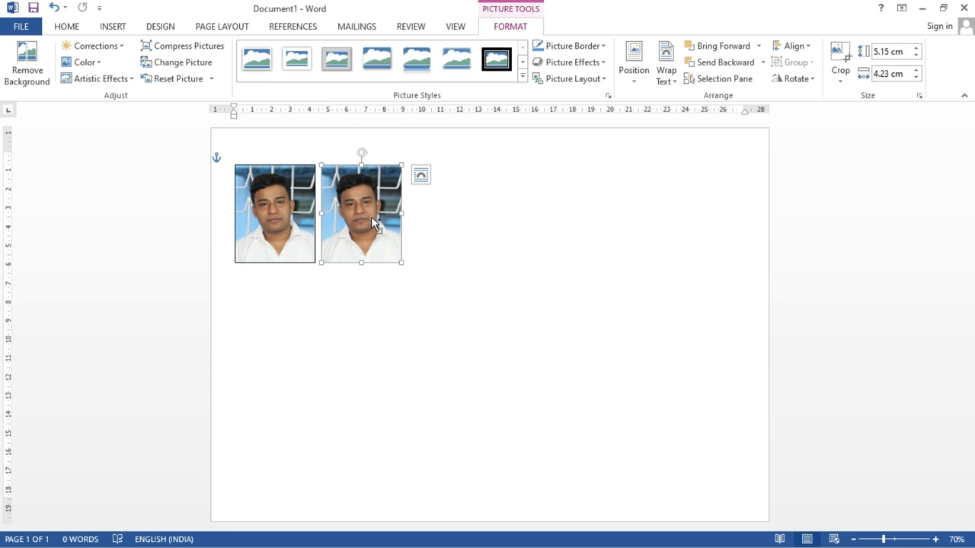
key("ctrl+d")
left_click_drag(388, 216, 708, 200)
key("ctrl+d")
key("ctrl+d")
key("ctrl+d")
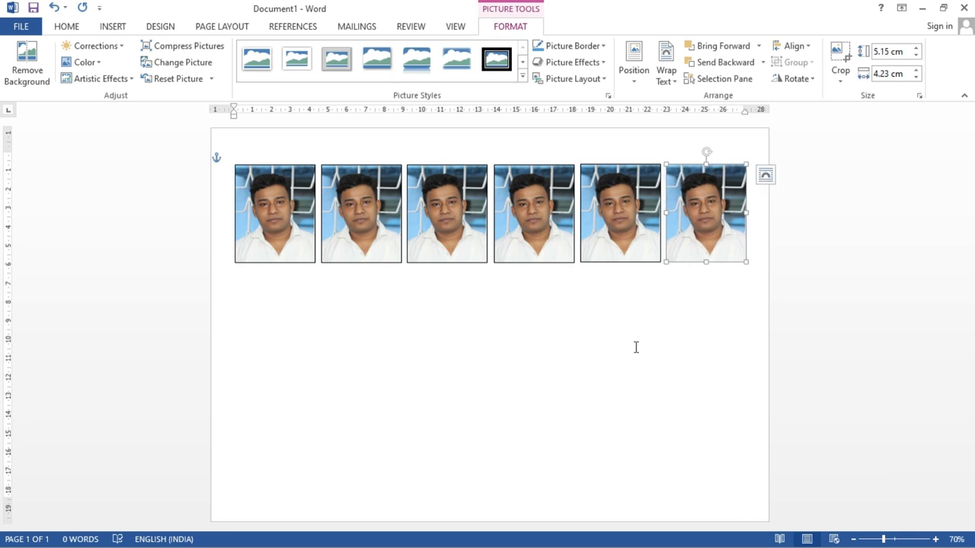
Step: Ctrl-select all six top-row photos and group them into one 5.19 × 27.12 cm strip
left_click(302, 239)
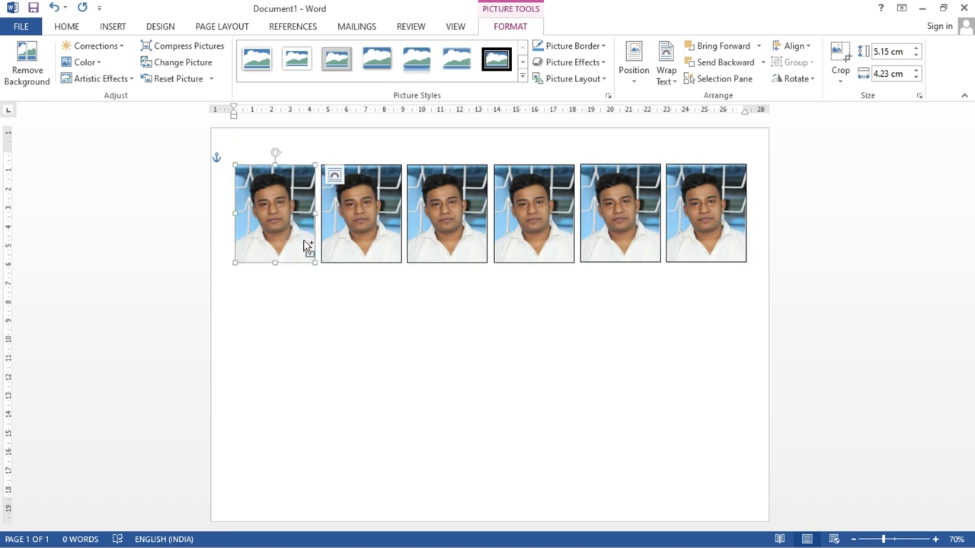
left_click(352, 237, "shift")
left_click(426, 234, "shift")
left_click(509, 232, "shift")
left_click(618, 230, "shift")
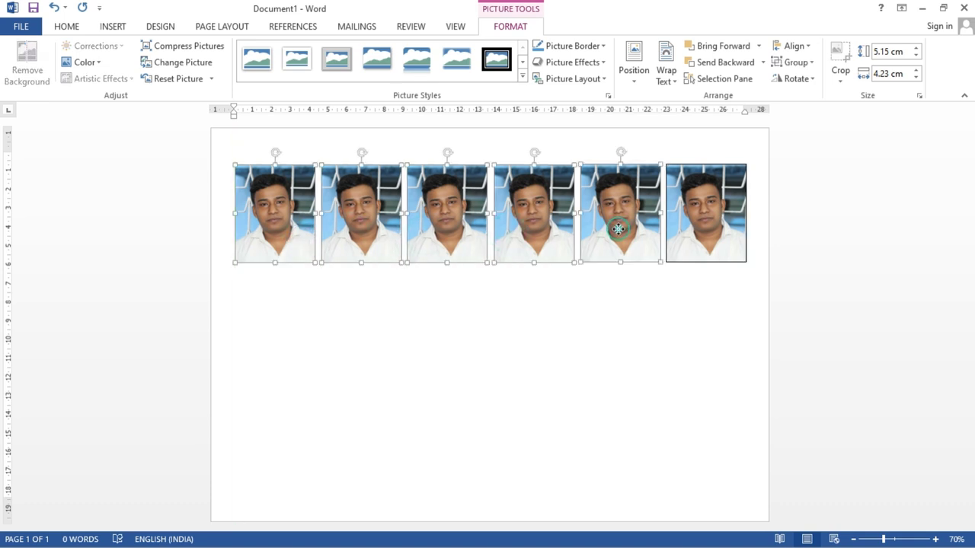
left_click(685, 235, "shift")
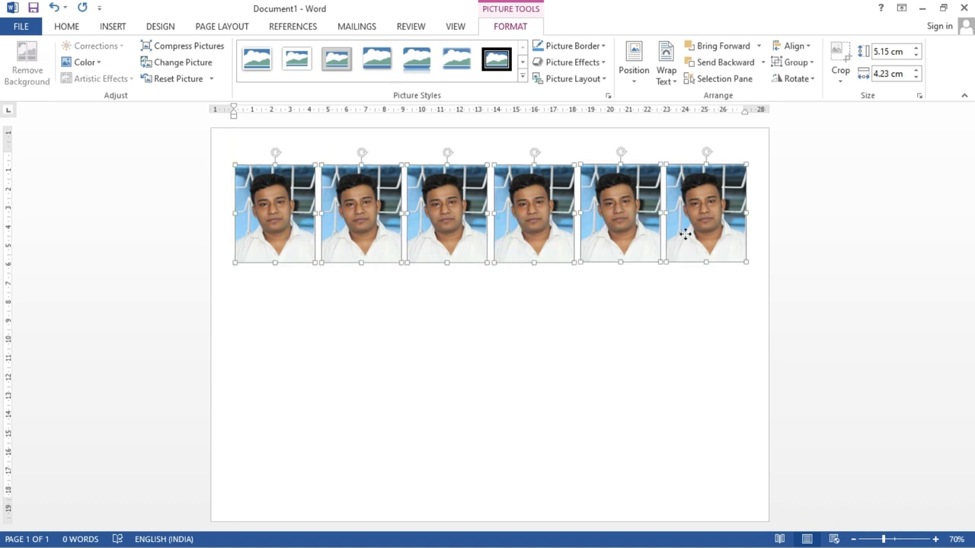
right_click(535, 225)
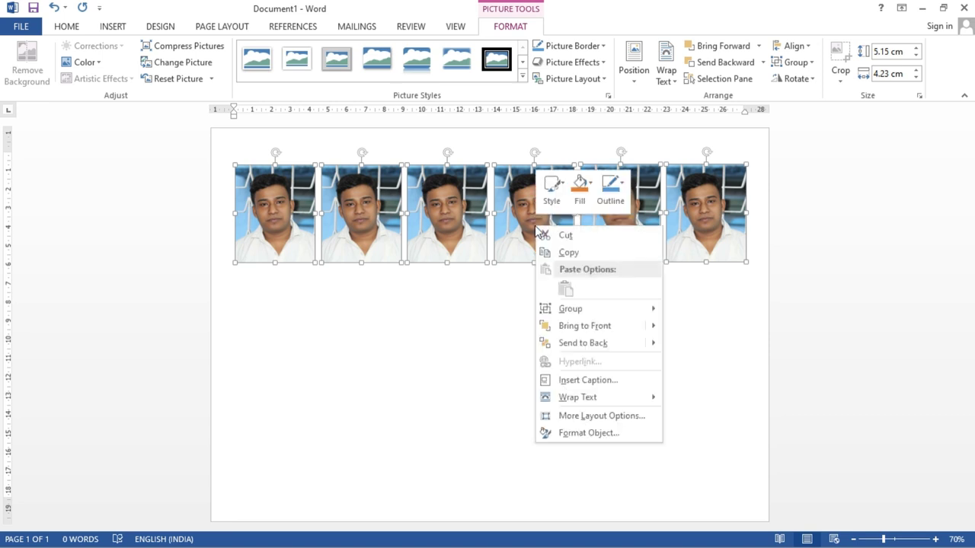
mouse_move(505, 312)
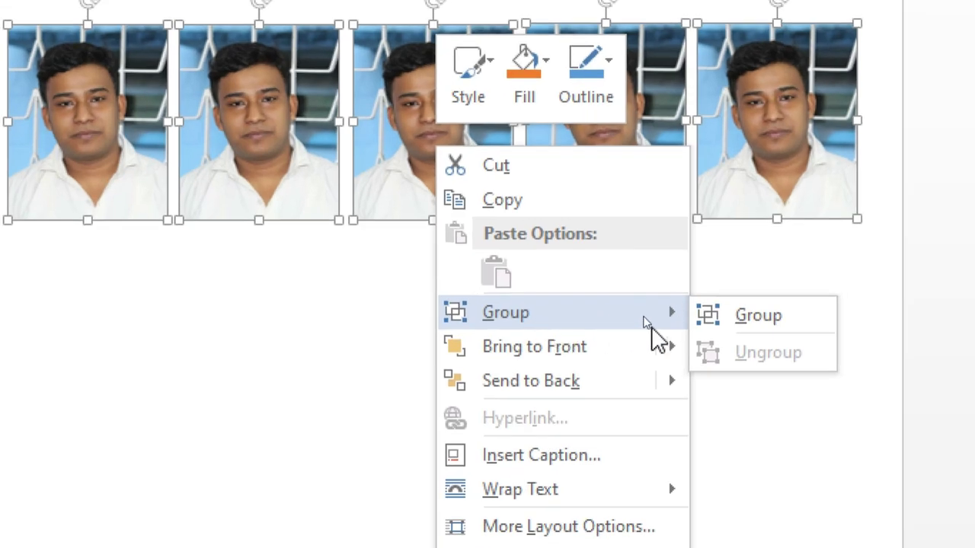
left_click(758, 325)
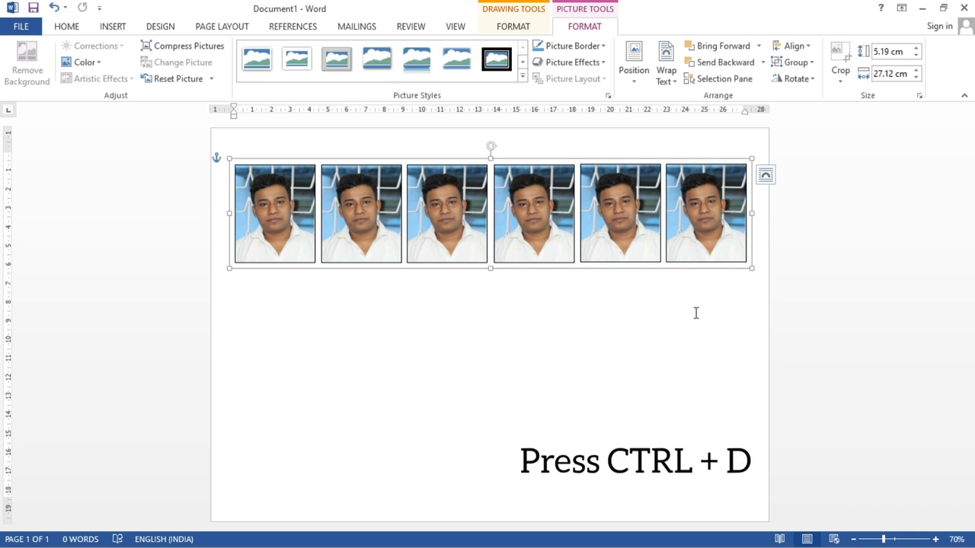
Step: Duplicate the grouped photo row twice, placing the copies as second and third rows below
key("ctrl+d")
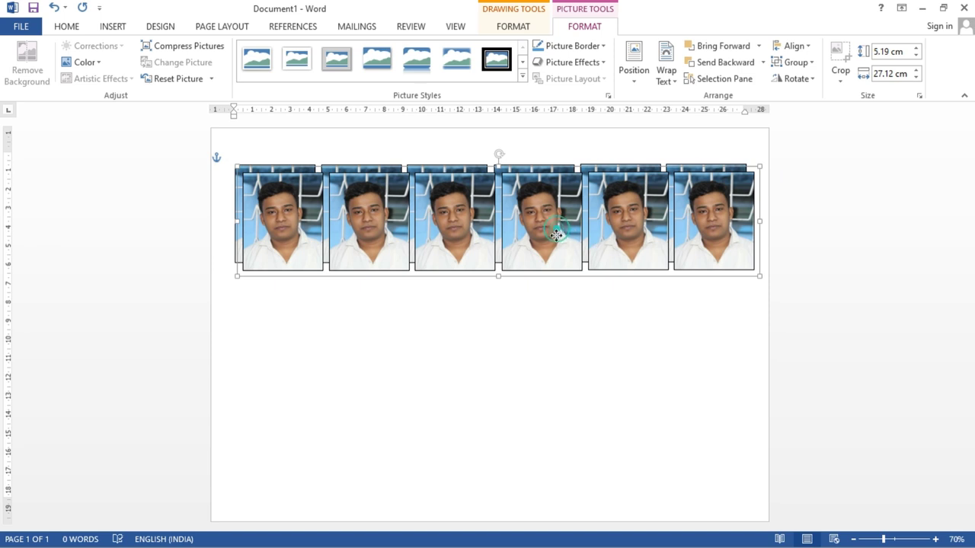
left_click_drag(555, 225, 553, 329)
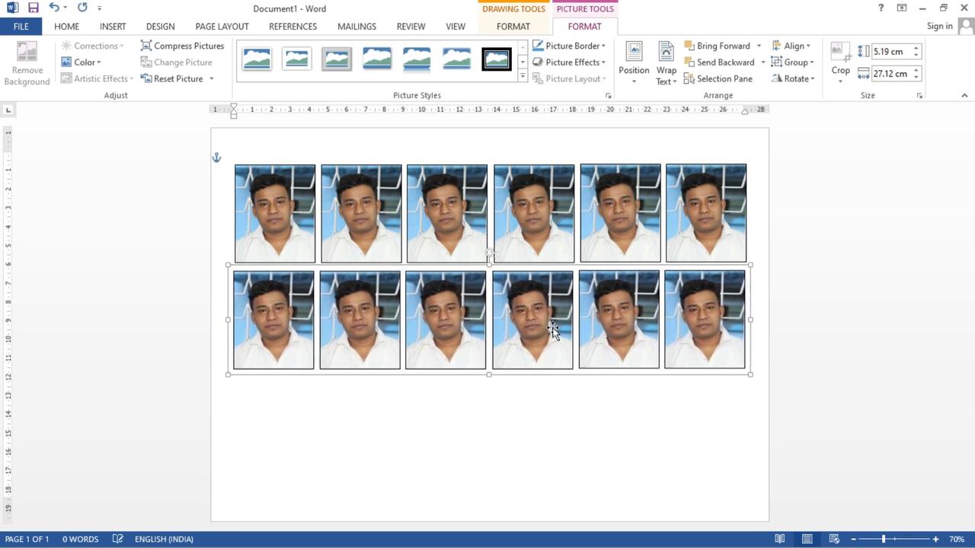
left_click_drag(552, 329, 549, 328)
key("ctrl+d")
left_click_drag(553, 329, 547, 422)
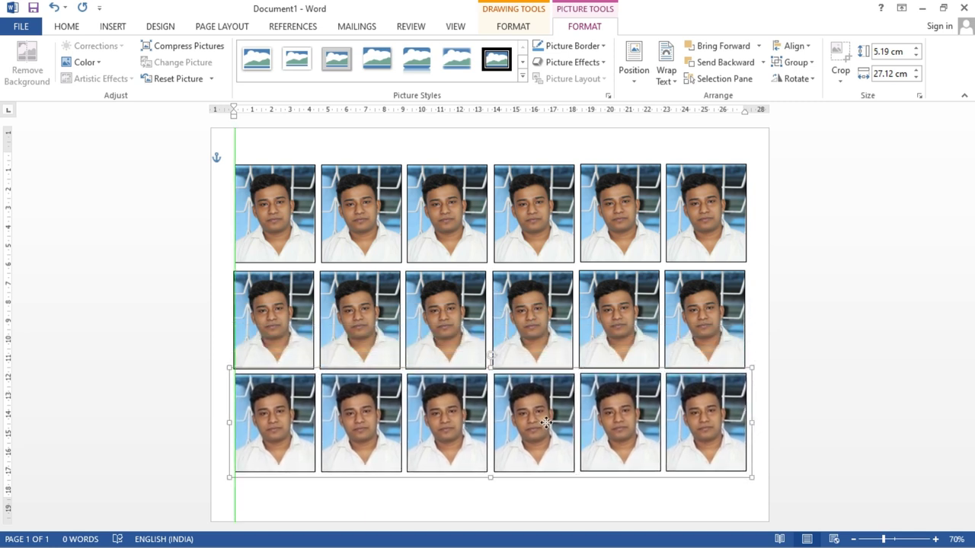
Step: Select all three rows and group the 18 photos into one object
left_click(810, 322)
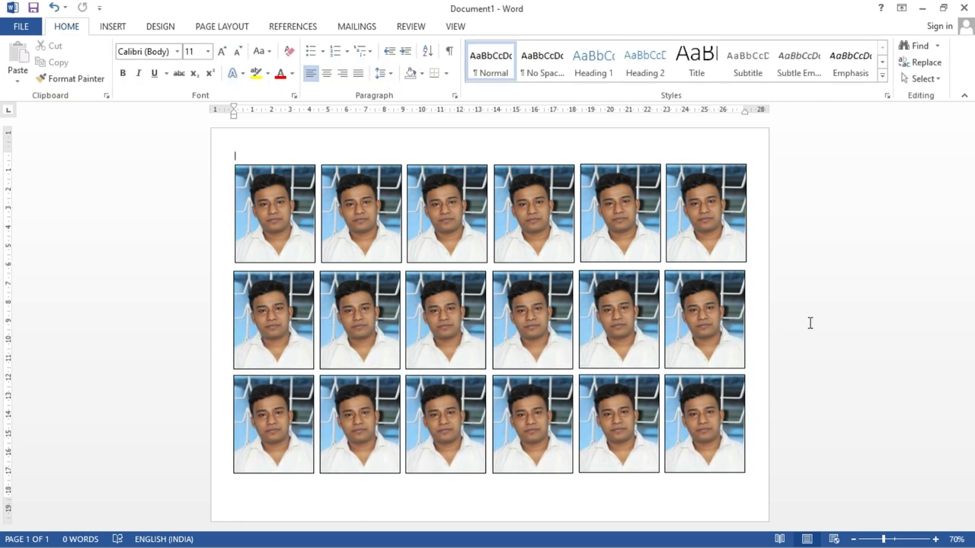
left_click(545, 230)
left_click(557, 297, "shift")
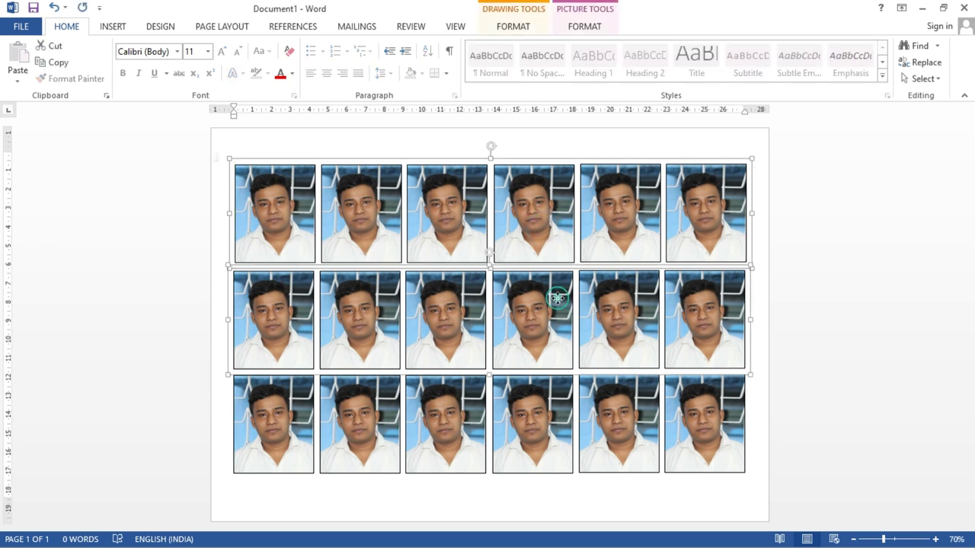
left_click(553, 392, "shift")
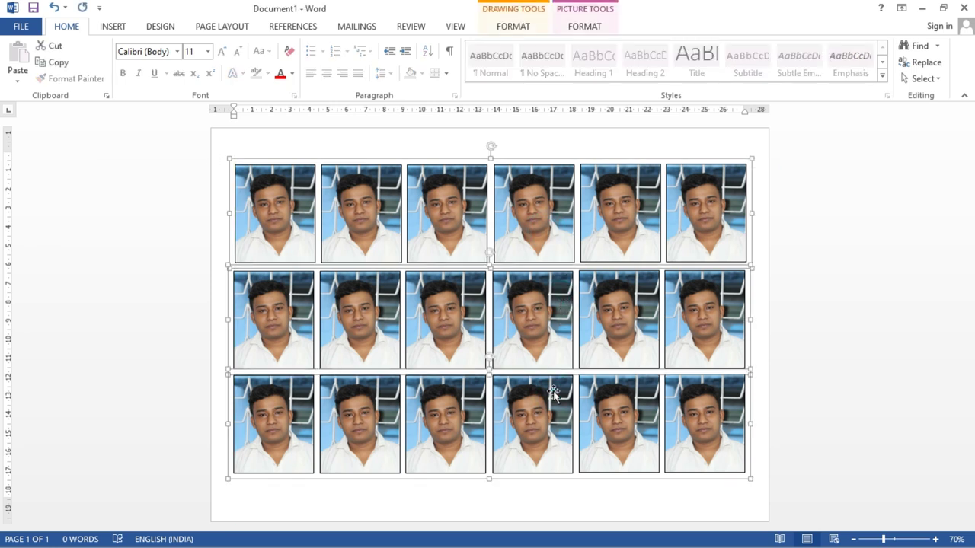
right_click(536, 333)
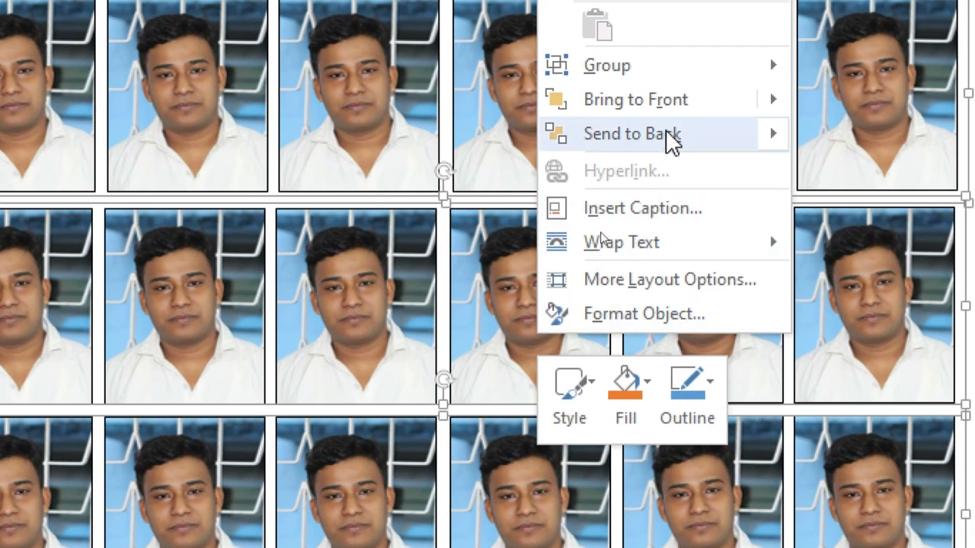
mouse_move(607, 75)
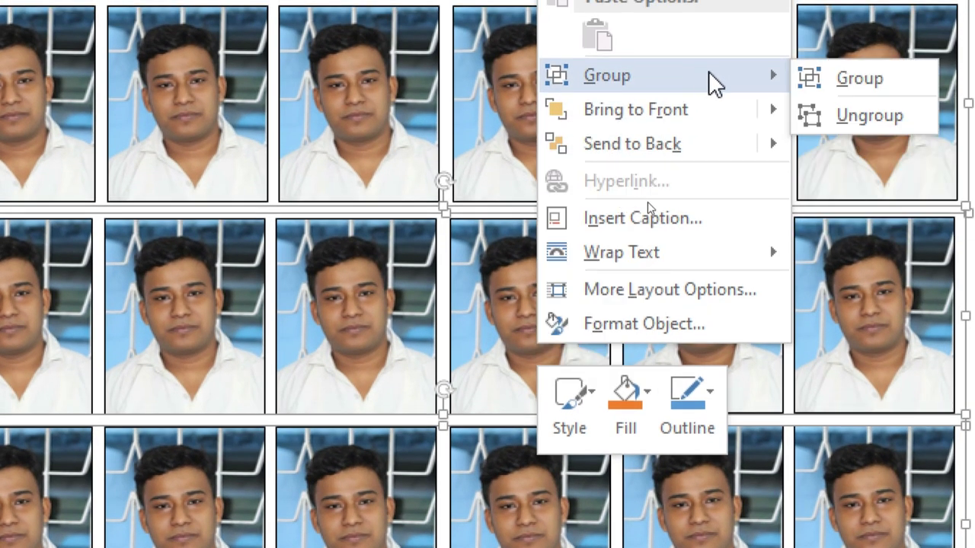
left_click(831, 80)
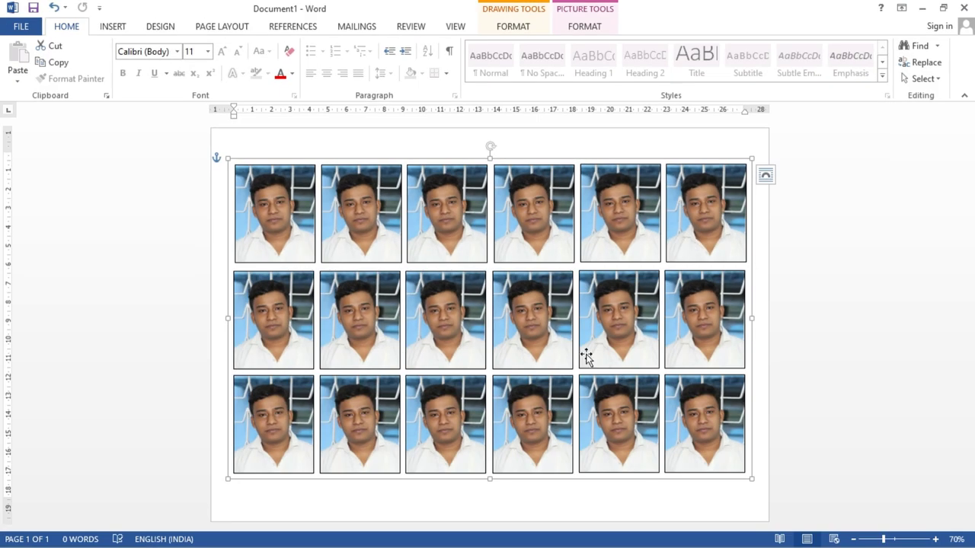
left_click(830, 455)
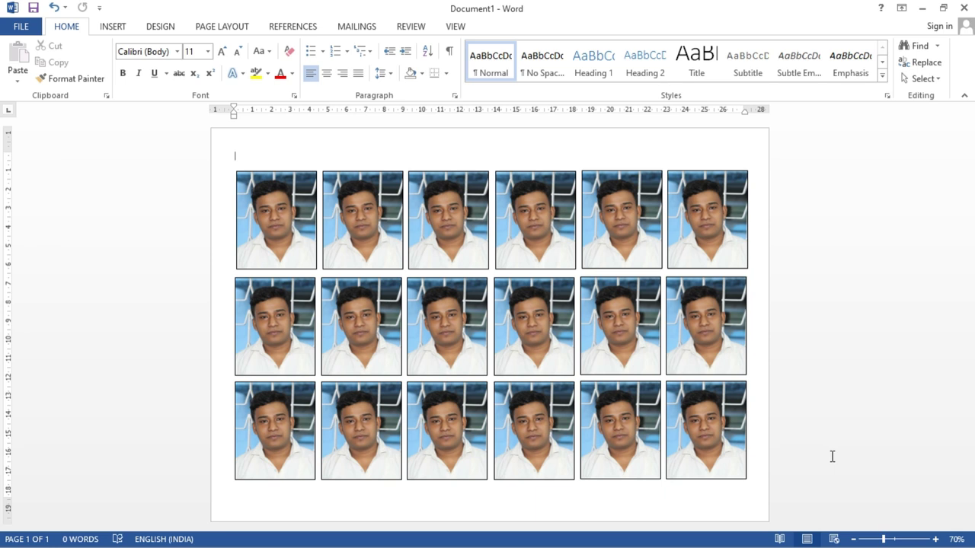
key("ctrl+a")
left_click(832, 456)
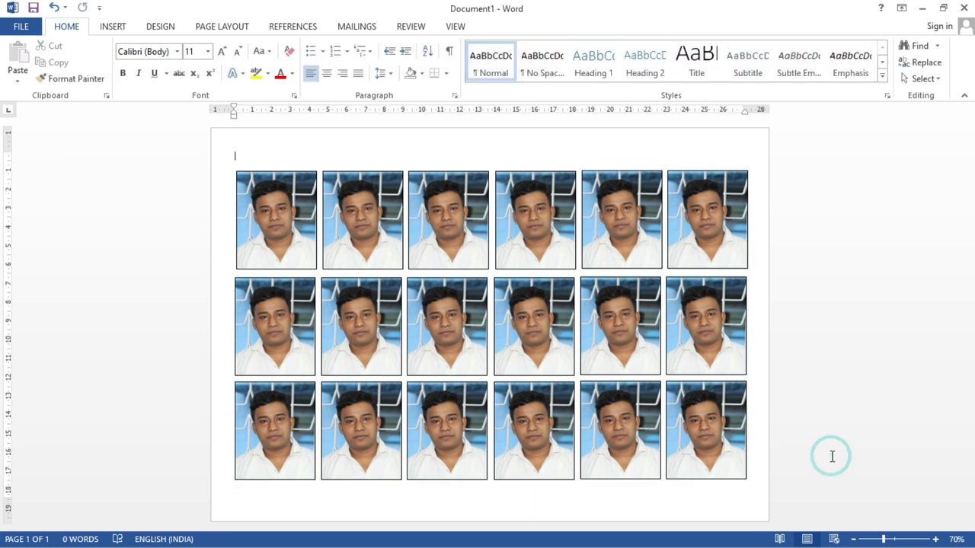